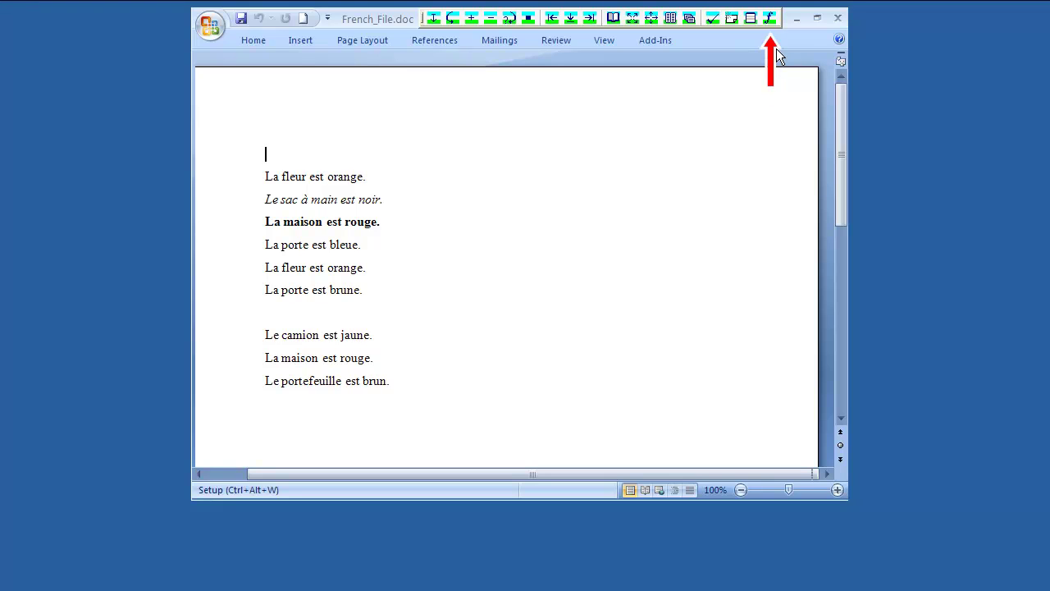
# Launch Wordfast Setup from the toolbar icon, showing its Translation Memory page.
pyautogui.click(766, 19)
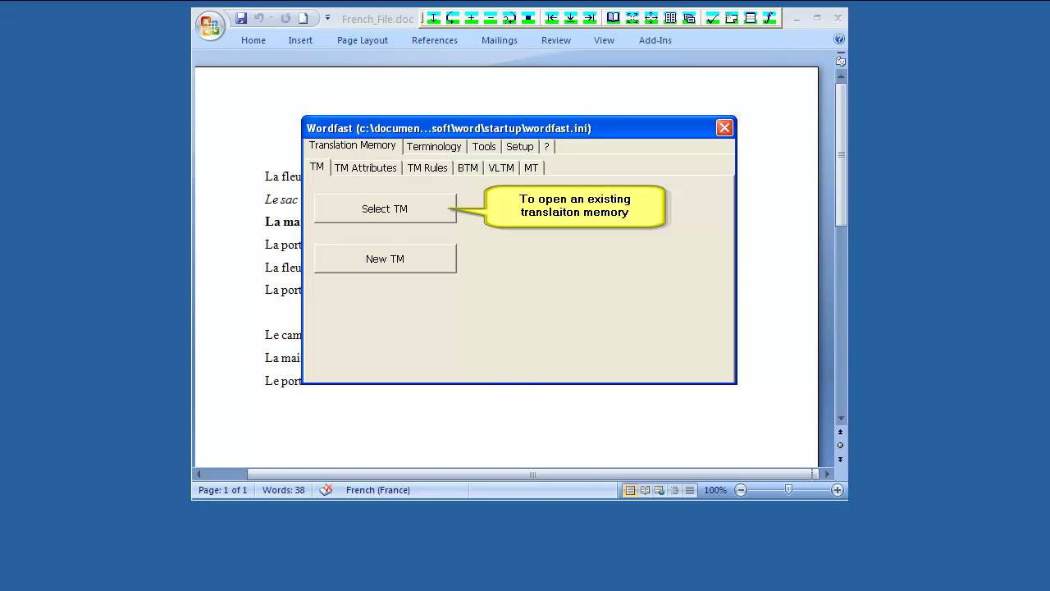
# Start a new translation memory with source code FR-FR and target code EN-US.
pyautogui.click(401, 265)
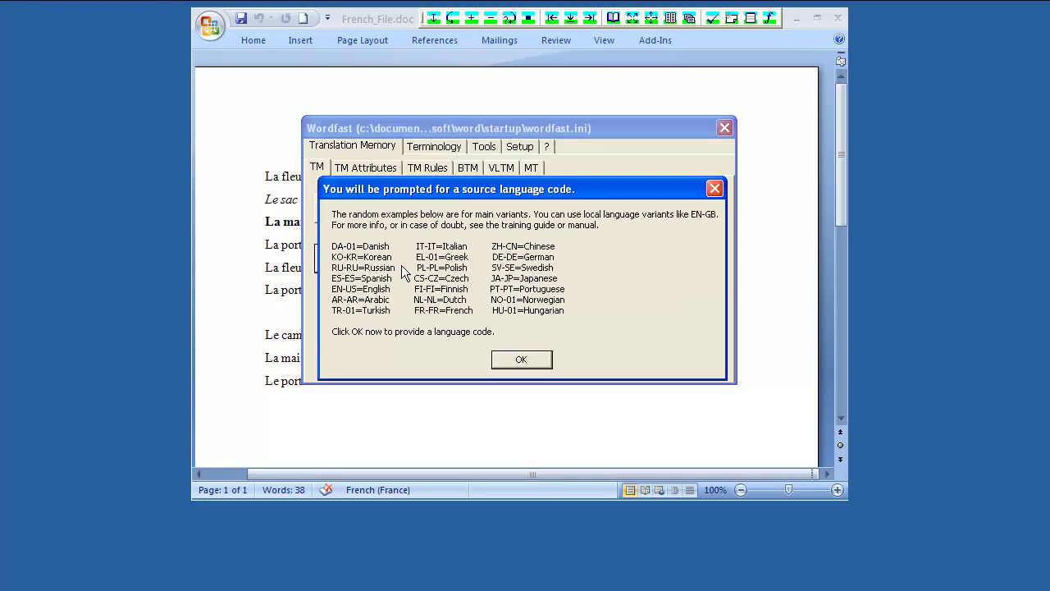
pyautogui.click(500, 361)
pyautogui.write('F')
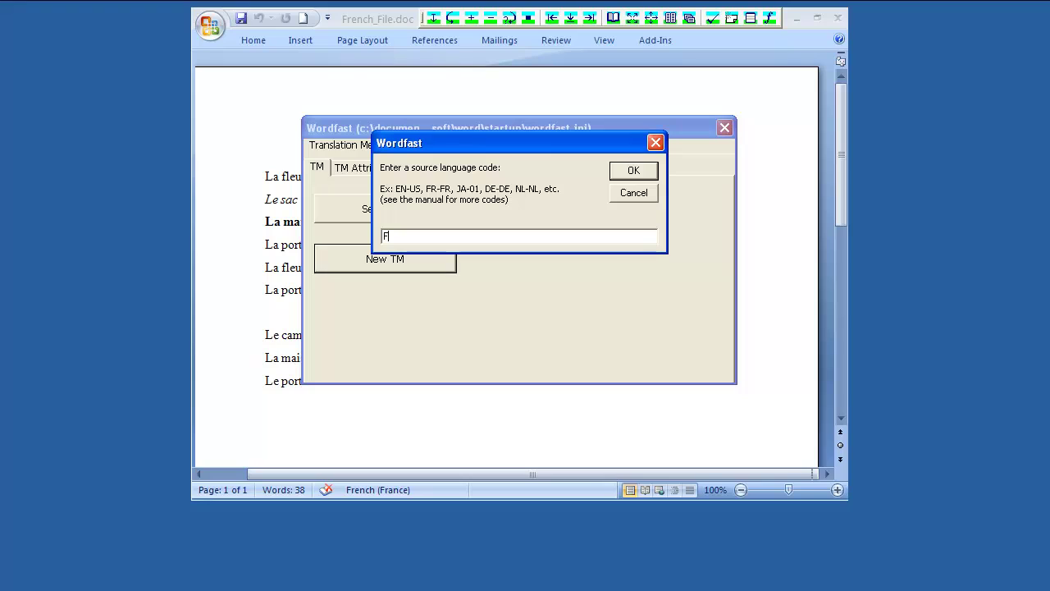
pyautogui.write('R-FR')
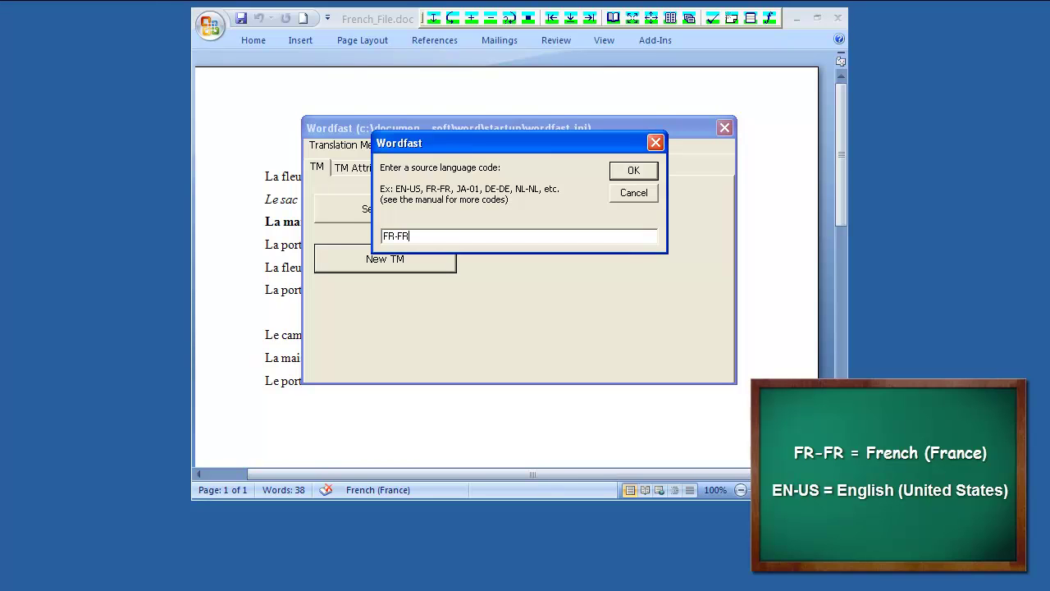
pyautogui.click(617, 172)
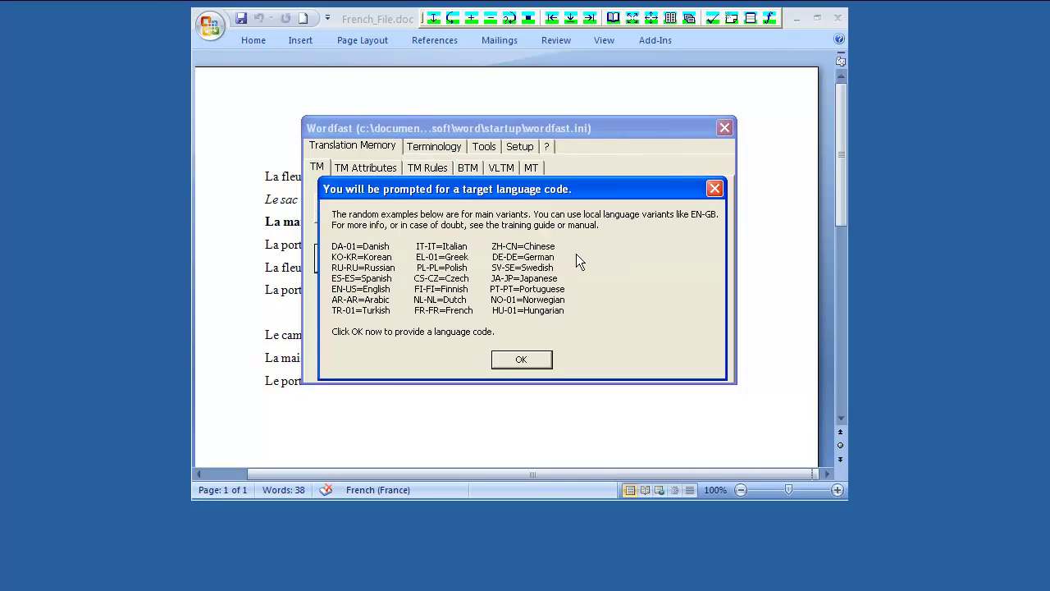
pyautogui.click(529, 359)
pyautogui.click(524, 237)
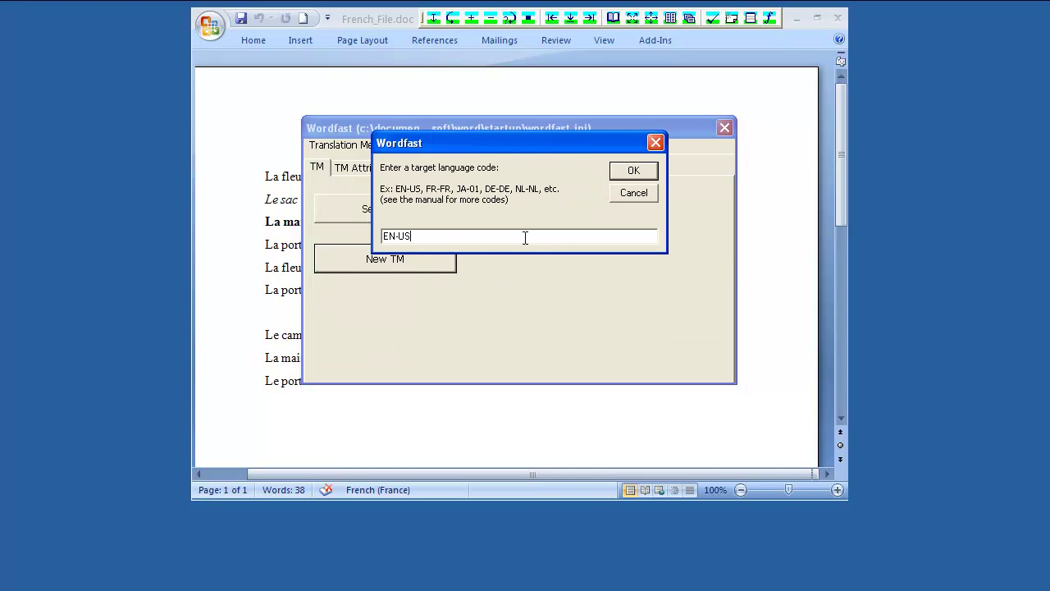
# Confirm EN-US and save the memory as TM-Course-Fr-En.txt in the TM folder.
pyautogui.click(623, 173)
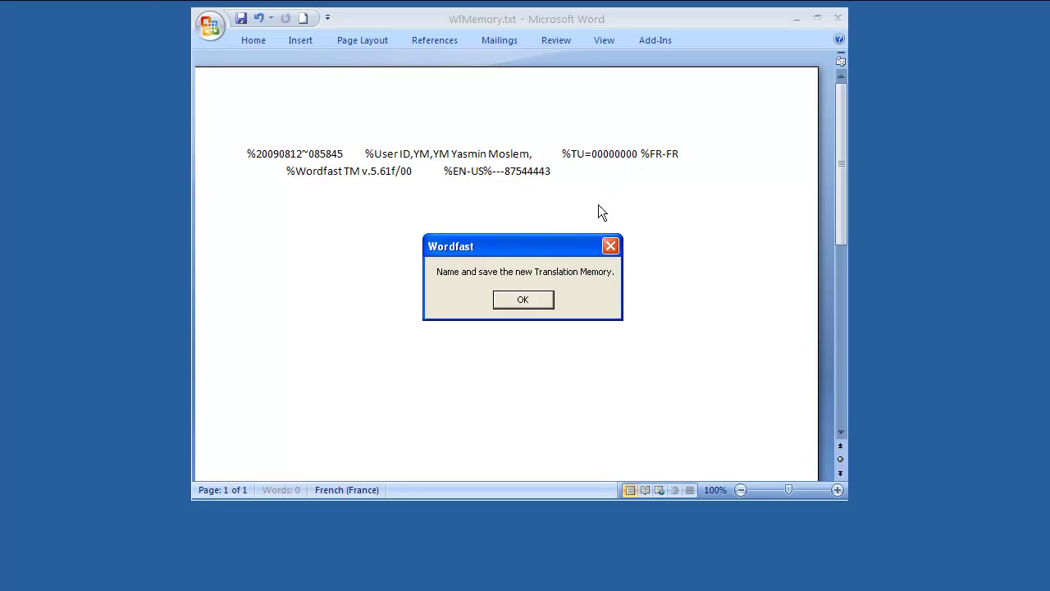
pyautogui.click(542, 300)
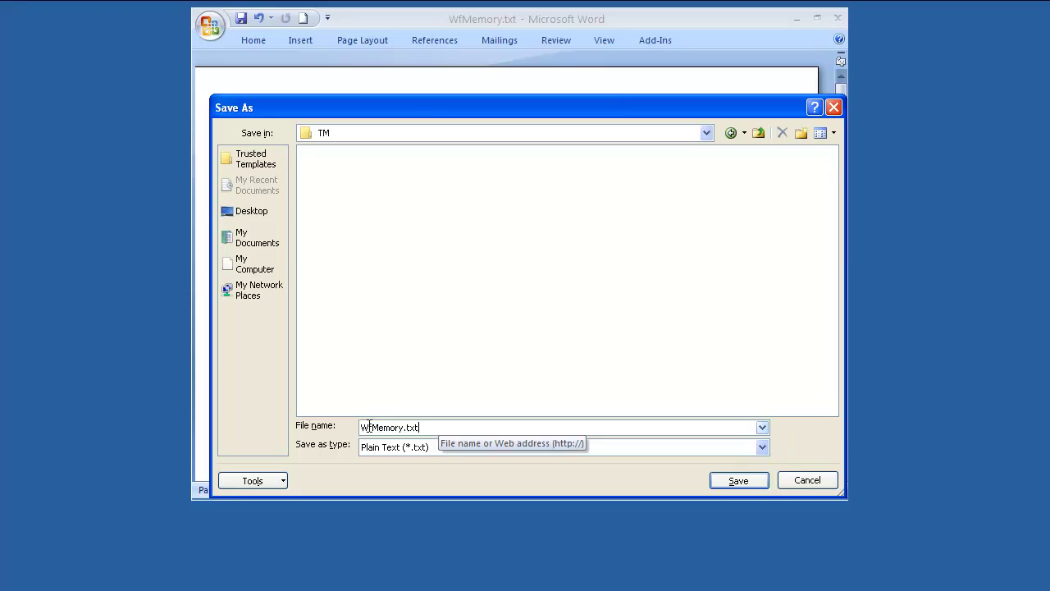
pyautogui.write('TM')
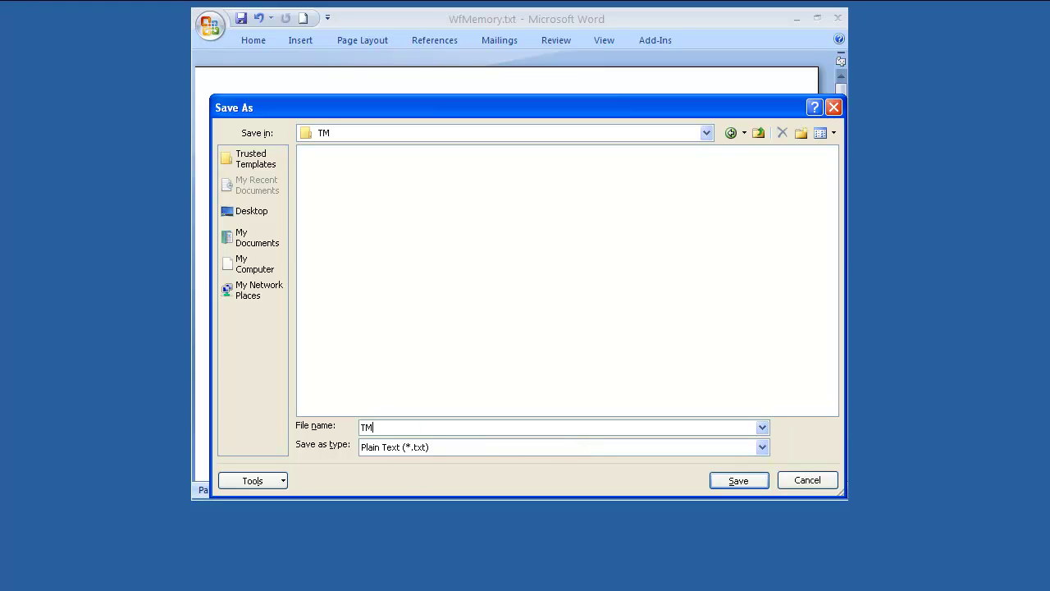
pyautogui.write('-Course-Fr-En')
pyautogui.click(721, 475)
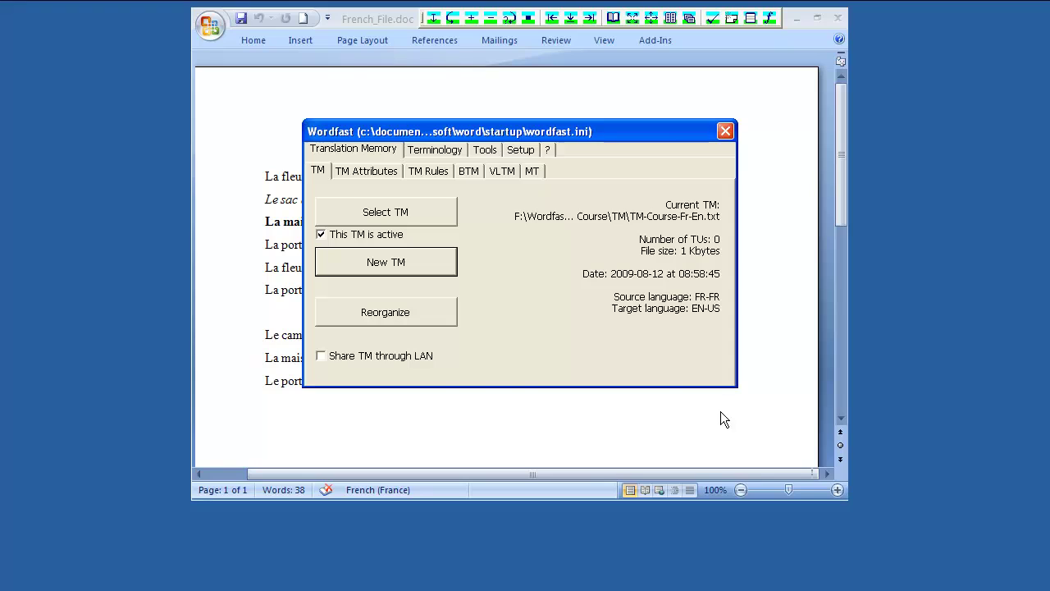
# Close the Wordfast setup dialog to get back to French_File.doc.
pyautogui.click(725, 132)
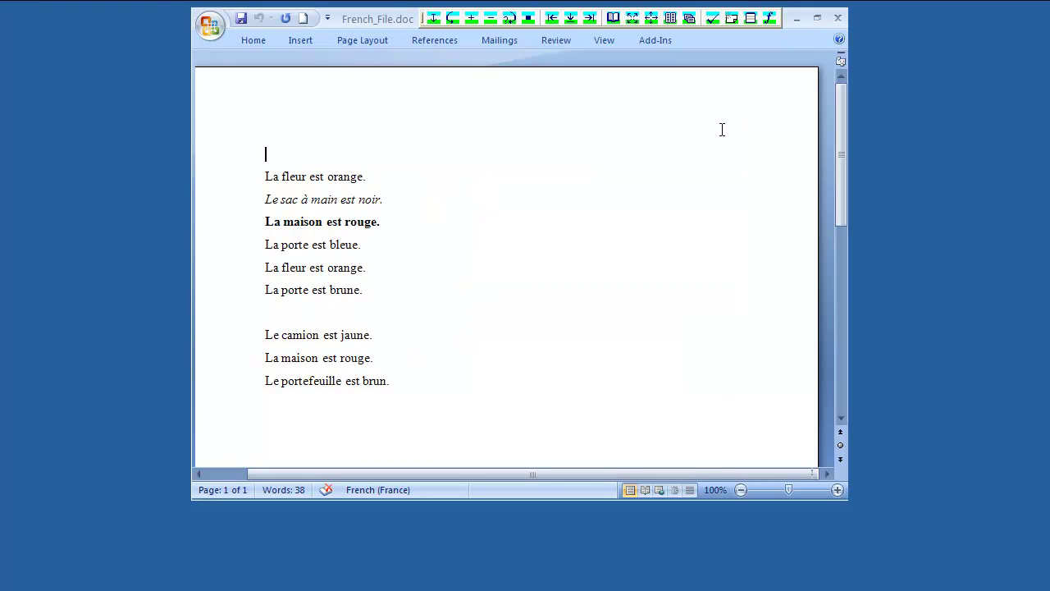
# Start translation in Draft view, opening 'La fleur est orange.' as the first unit.
pyautogui.click(432, 22)
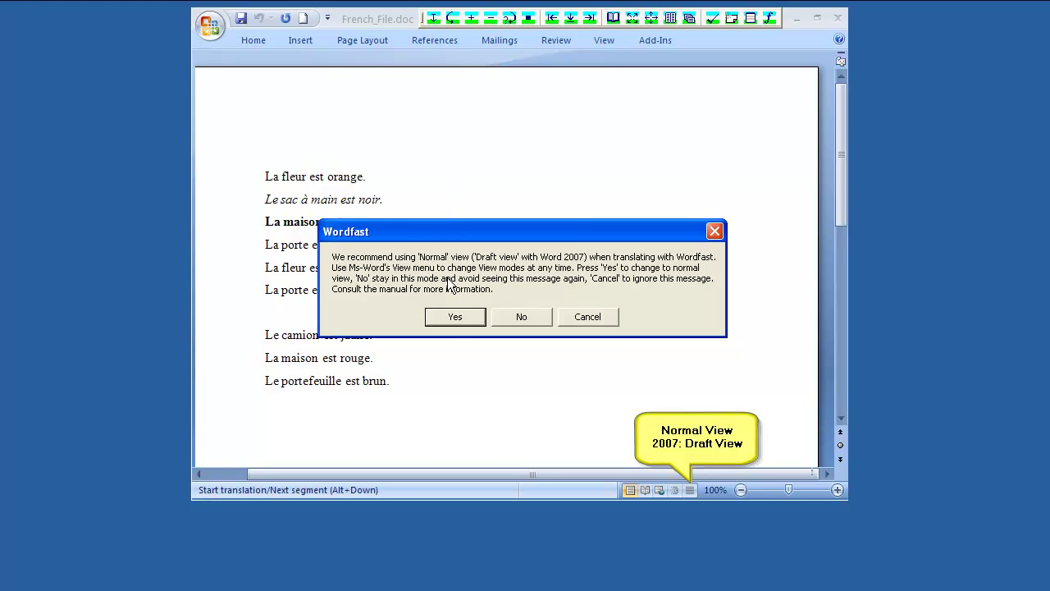
pyautogui.click(450, 323)
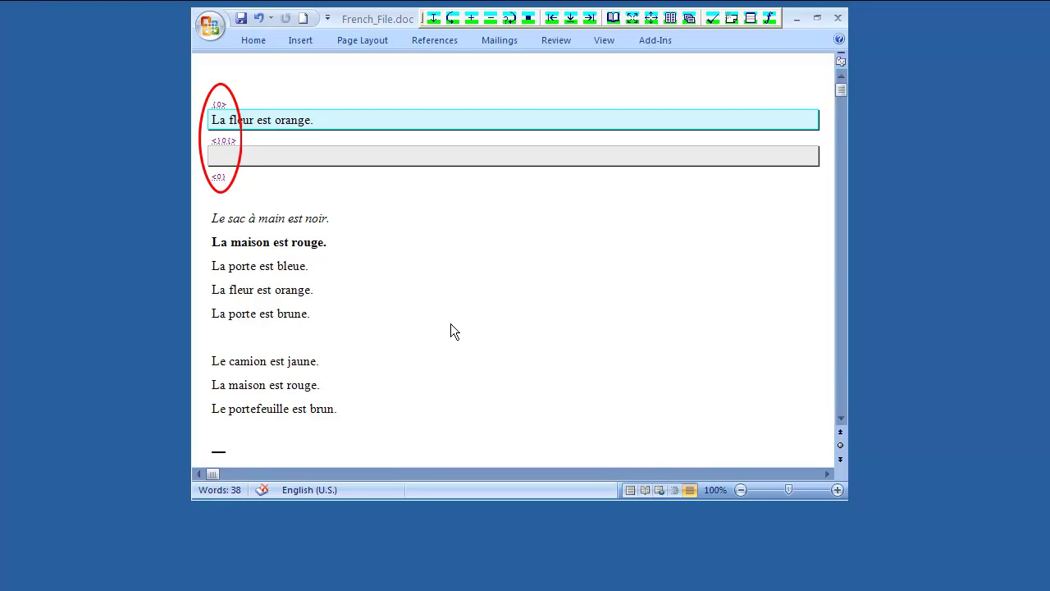
# Enter 'The flower is orange.' and 'The handbag is black.', advancing to 'La maison est rouge.'.
pyautogui.write('The ')
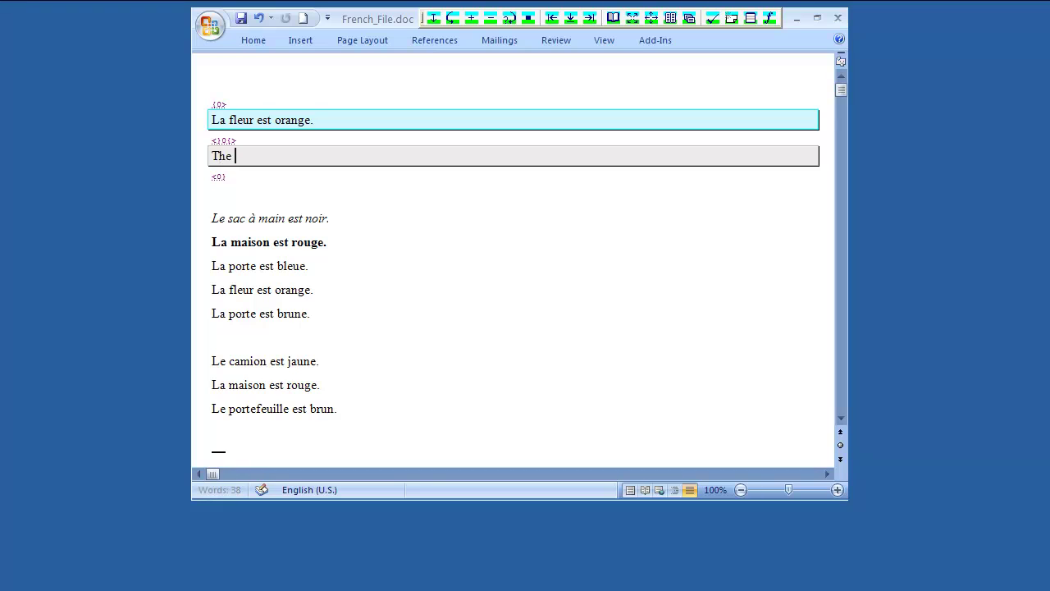
pyautogui.write('flower is orange.')
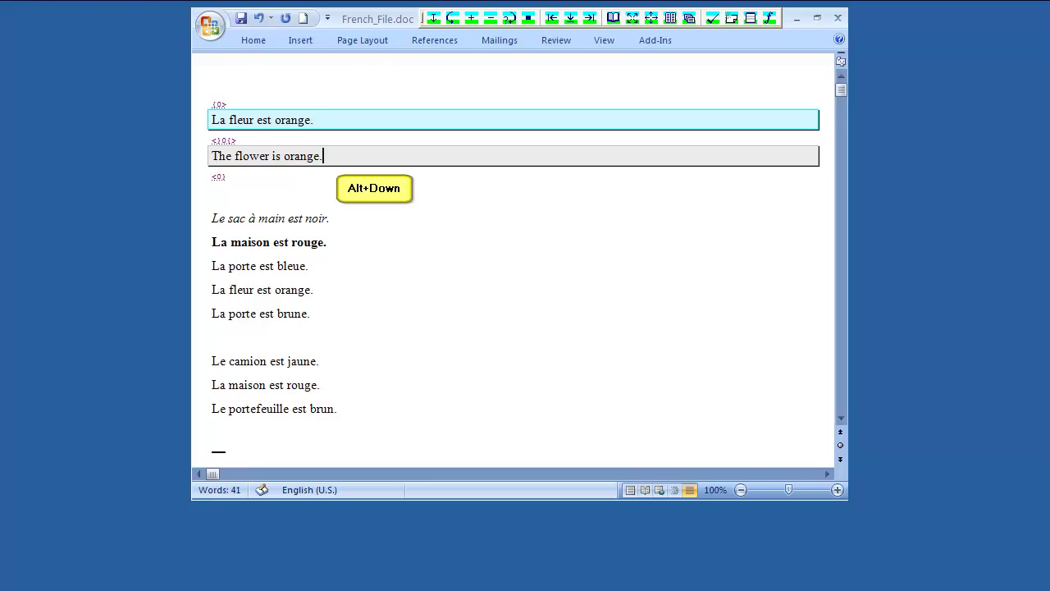
pyautogui.write('T')
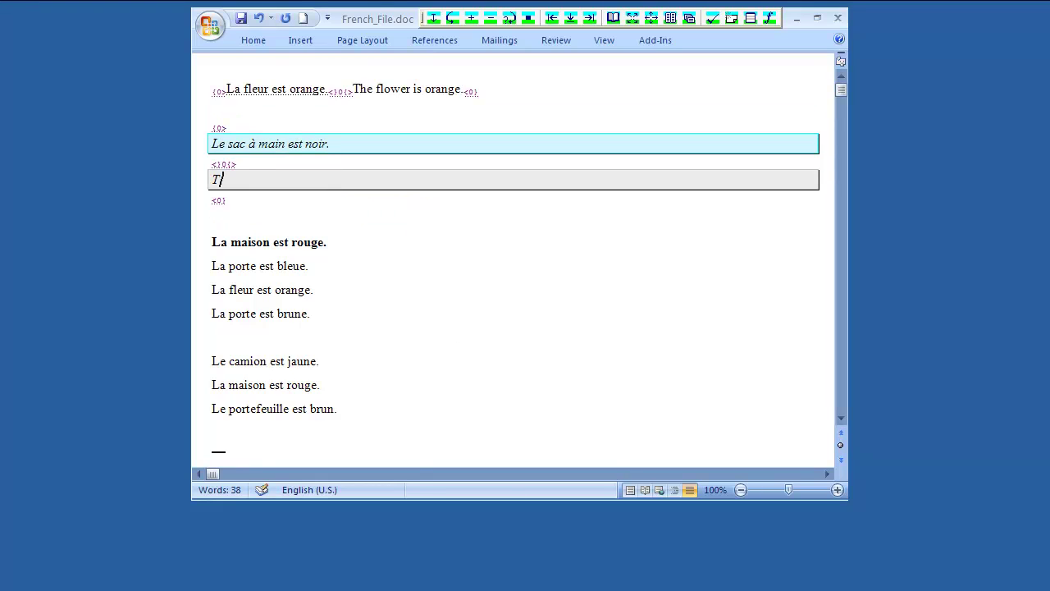
pyautogui.write('he handbag')
pyautogui.write('is black.')
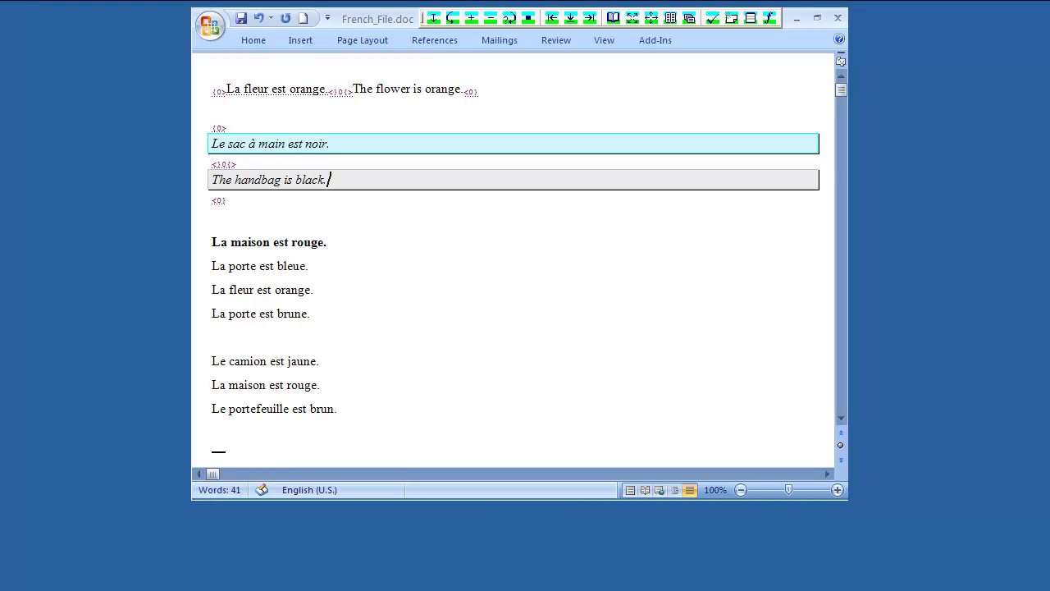
pyautogui.hotkey('alt', 'Down')
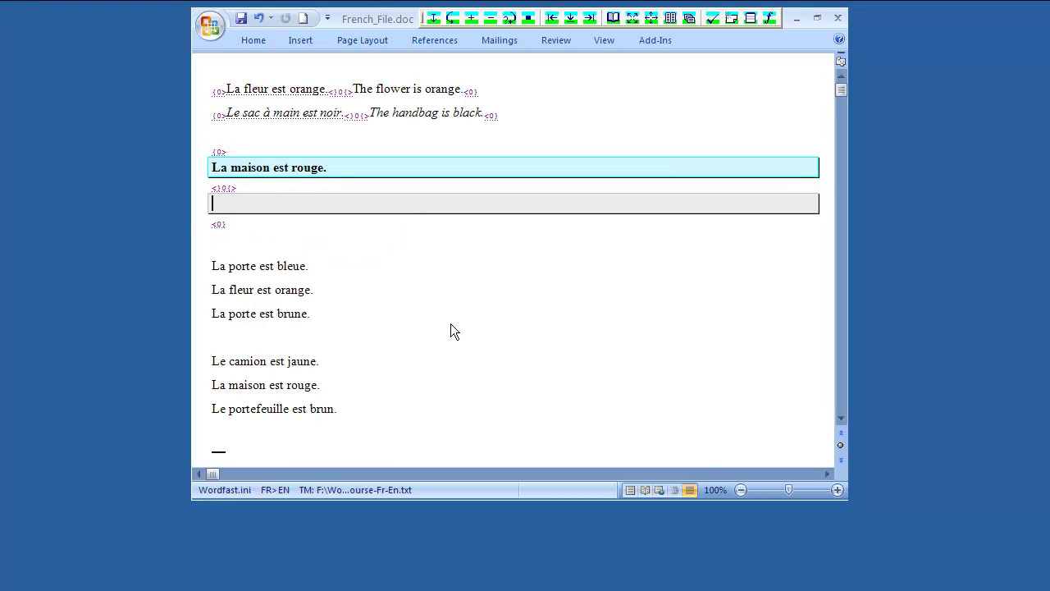
# Commit 'The house is red.' and 'The door is blue.' as the next two translations.
pyautogui.write('The hous')
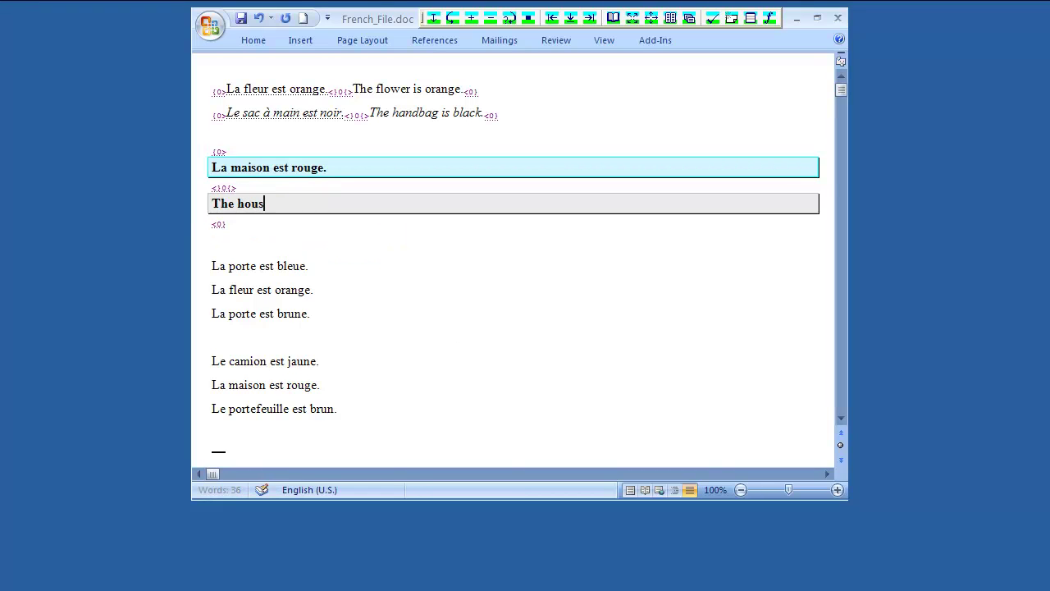
pyautogui.write('e is red.')
pyautogui.hotkey('alt', 'Down')
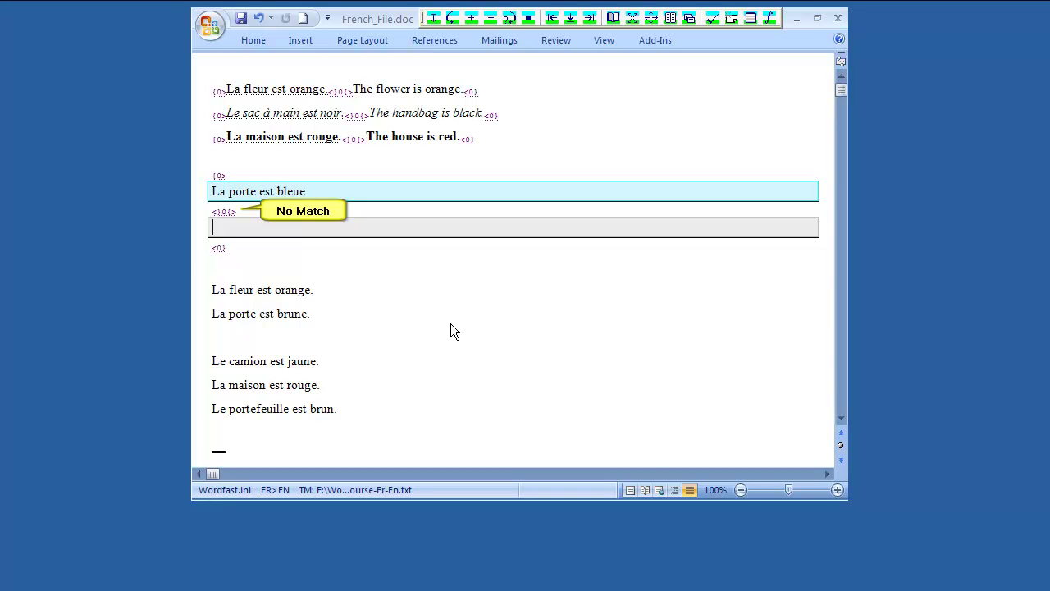
pyautogui.write('The door is blue.')
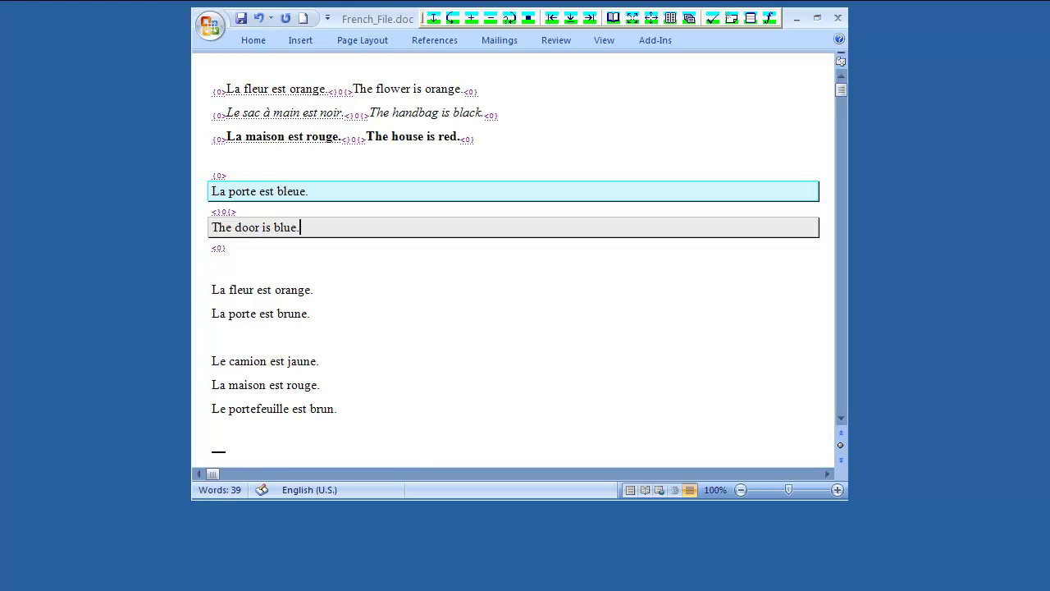
pyautogui.hotkey('alt', 'Down')
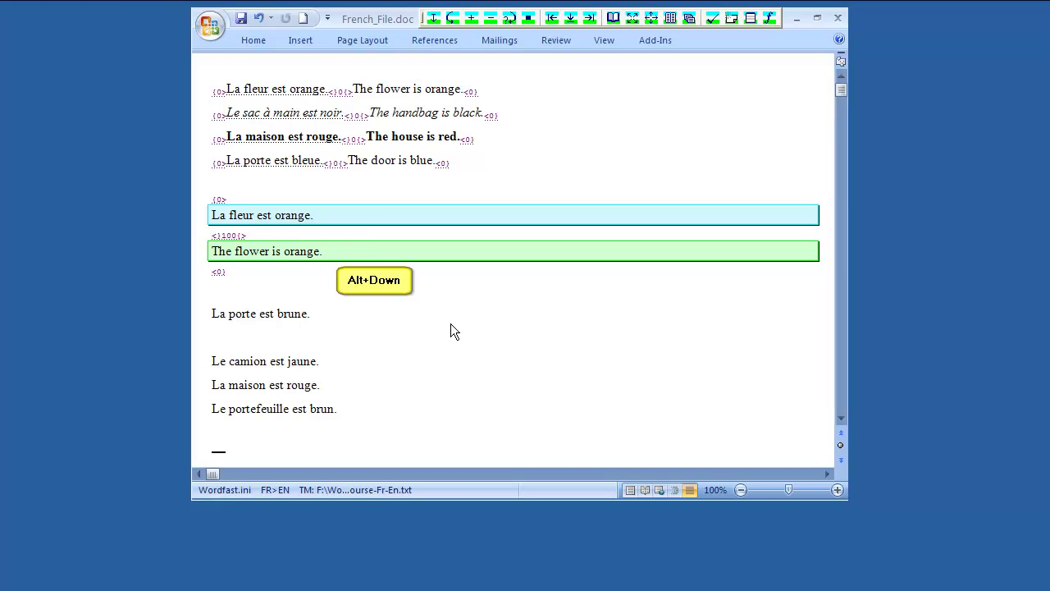
# Accept the 100% match 'The flower is orange.' and advance to 'La porte est brune.'.
pyautogui.hotkey('alt', 'Down')
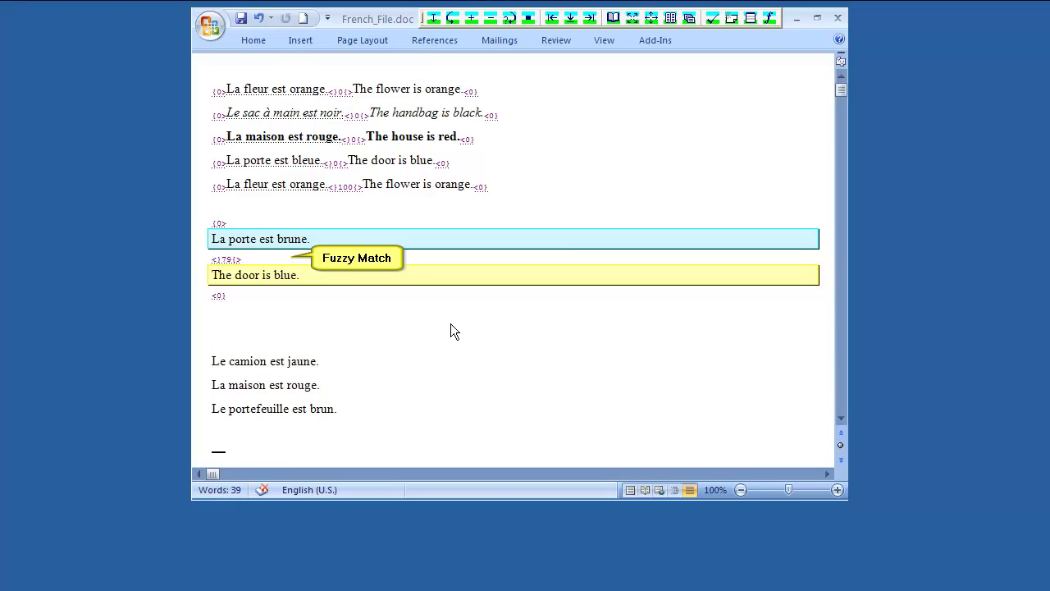
# Replace 'blue' with 'brown' in the 79% fuzzy match and commit 'The door is brown.'.
pyautogui.hotkey('ctrl', 'alt', 'm')
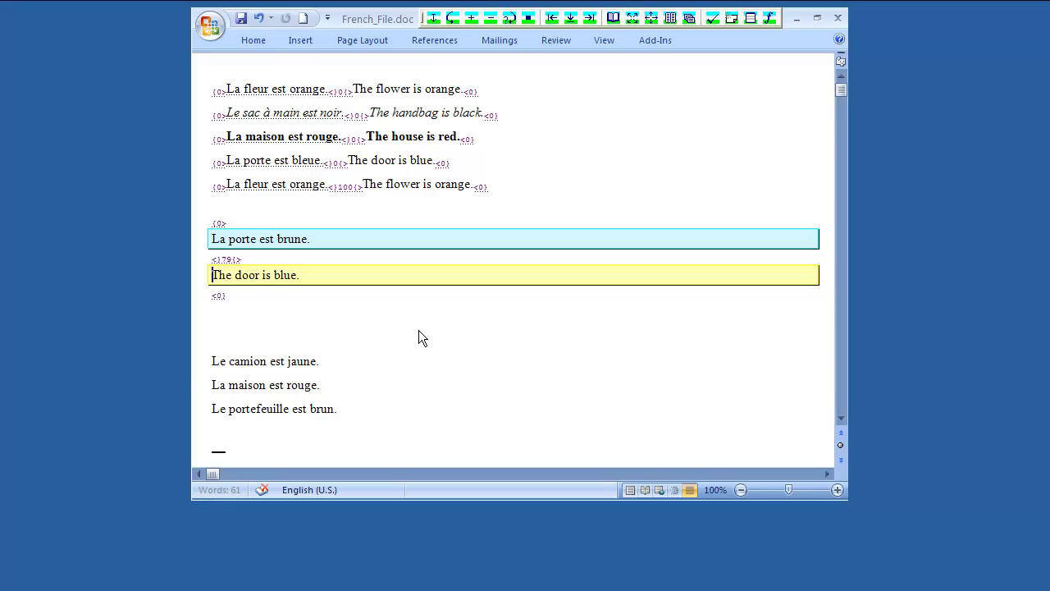
pyautogui.moveTo(273, 274); pyautogui.dragTo(296, 274)
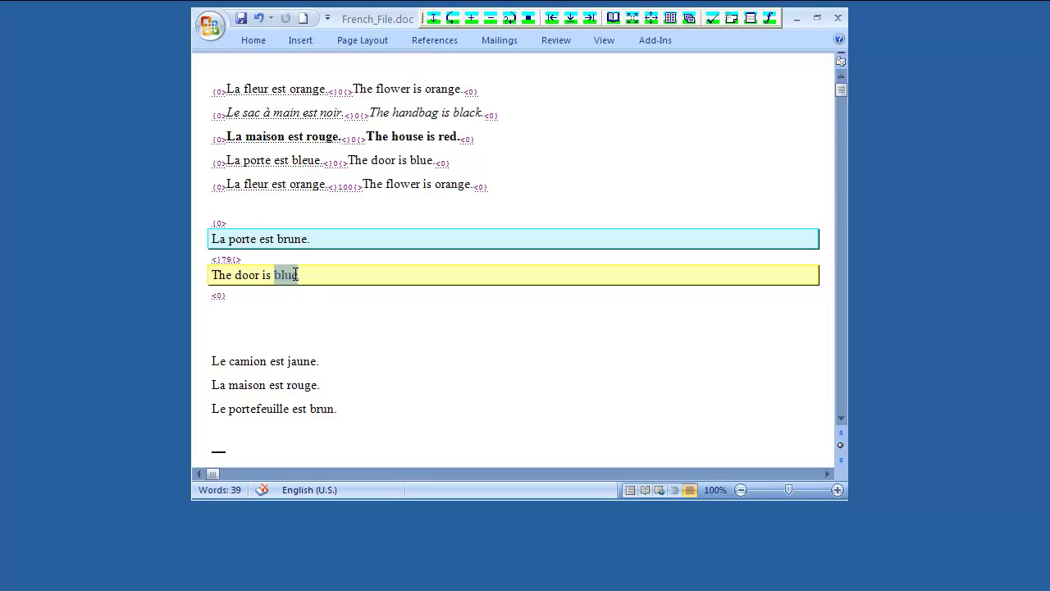
pyautogui.write('brown')
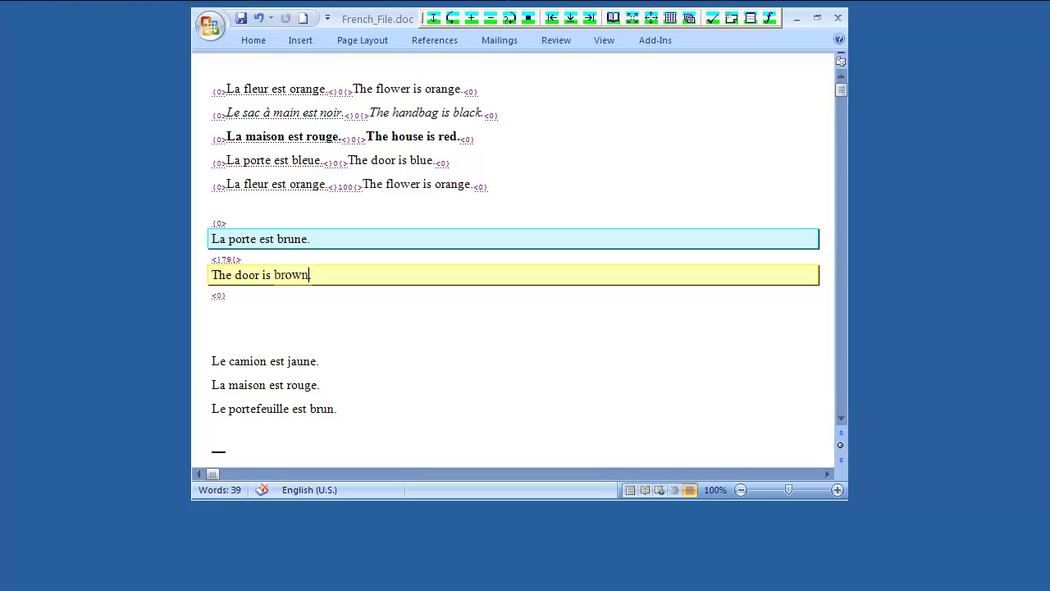
pyautogui.hotkey('alt', 'Down')
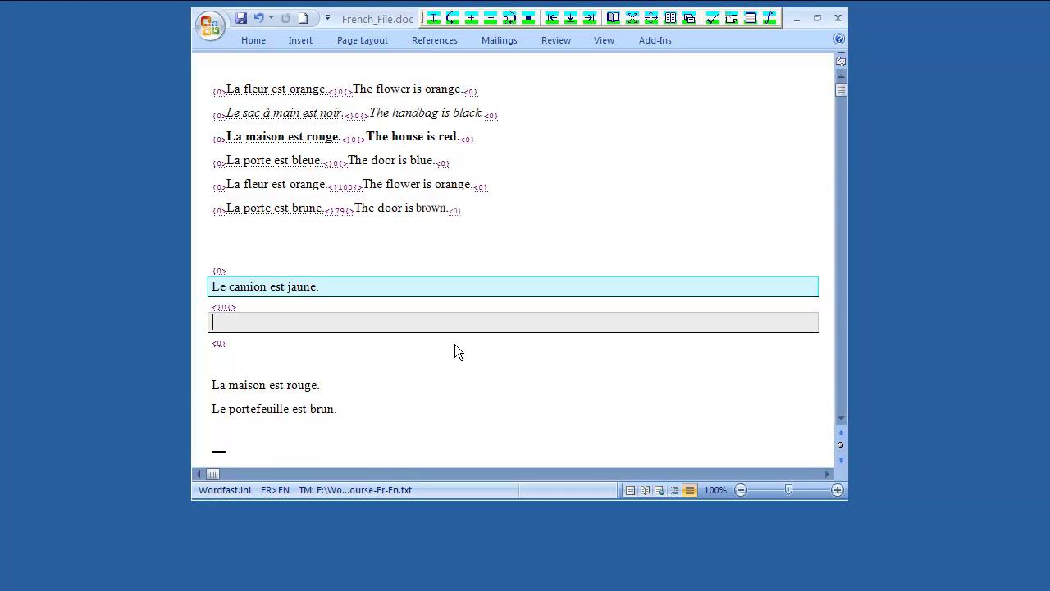
# Step back with Alt+Up to reopen 'La porte est brune.' and review 'The door is brown.'.
pyautogui.hotkey('alt', 'Up')
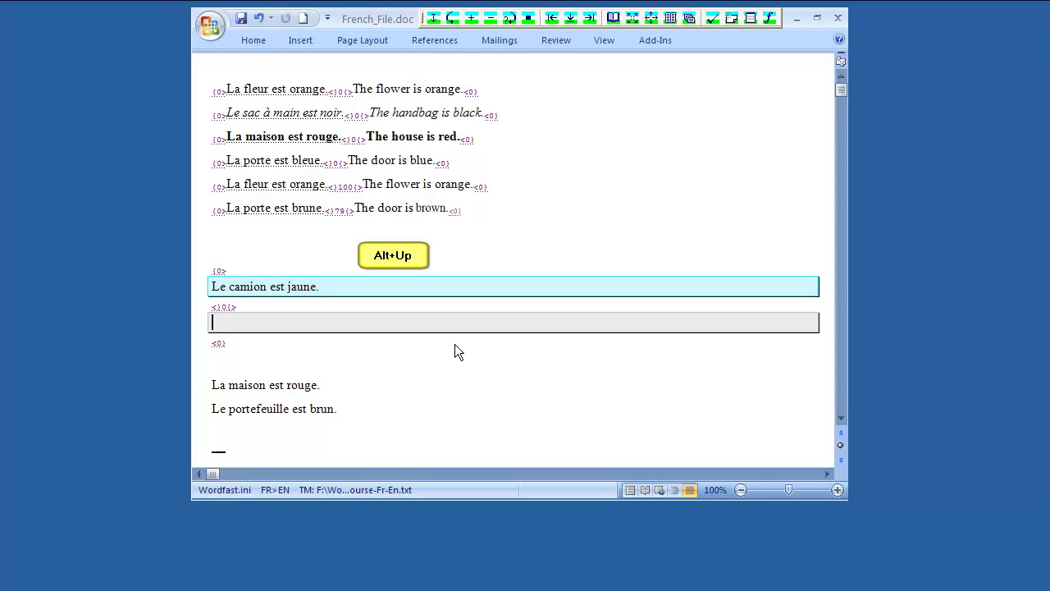
pyautogui.hotkey('alt', 'Up')
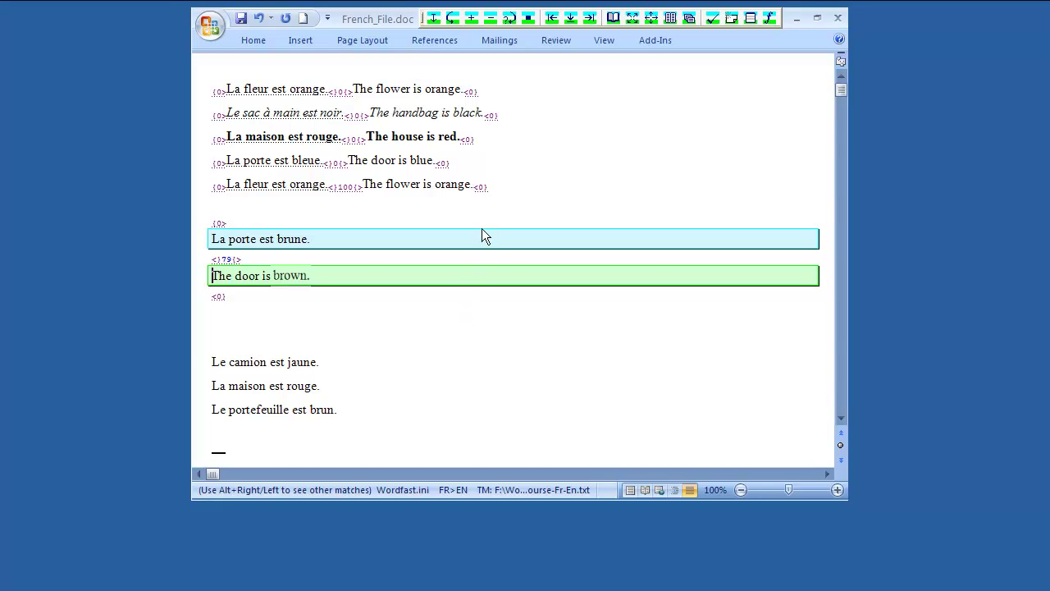
# End the session and restart it on "La porte est brune." with target "The door is brown.".
pyautogui.click(531, 21)
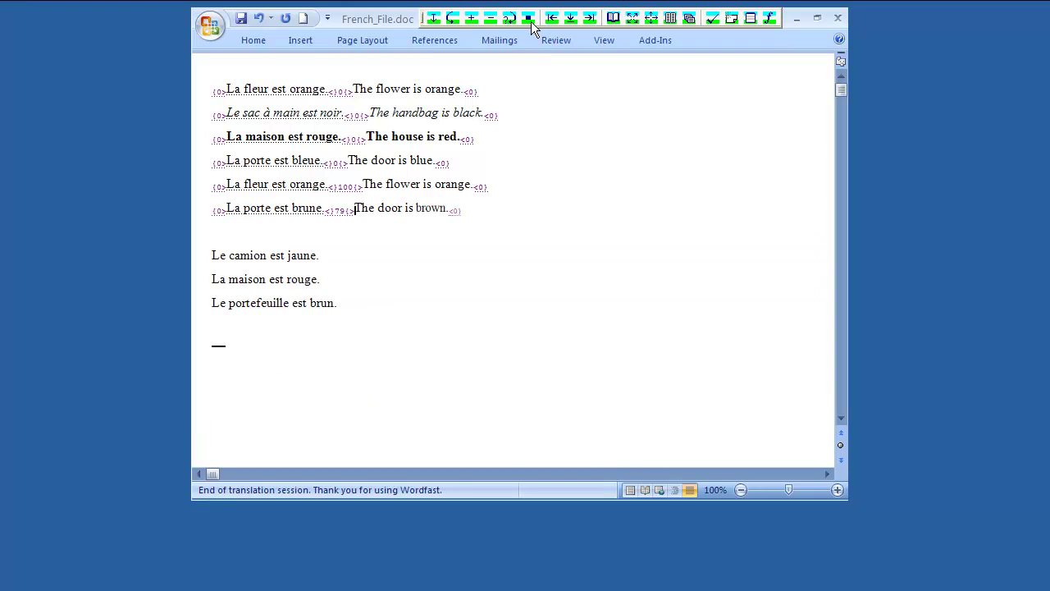
pyautogui.hotkey('alt', 'Home')
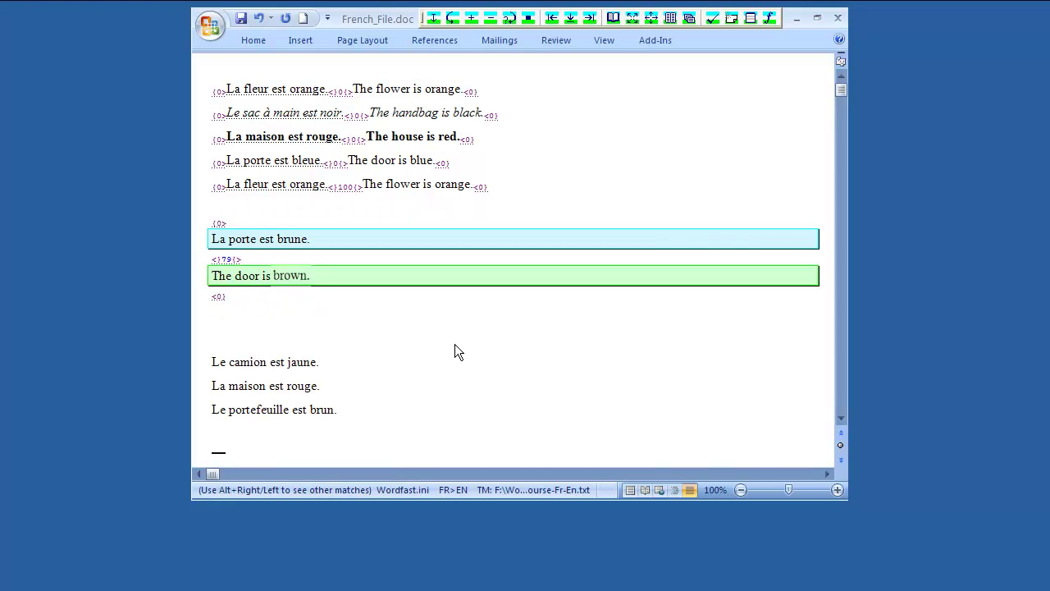
# Commit the door translation and enter "The --- is yellow." for "Le camion est jaune.".
pyautogui.hotkey('alt', 'Down')
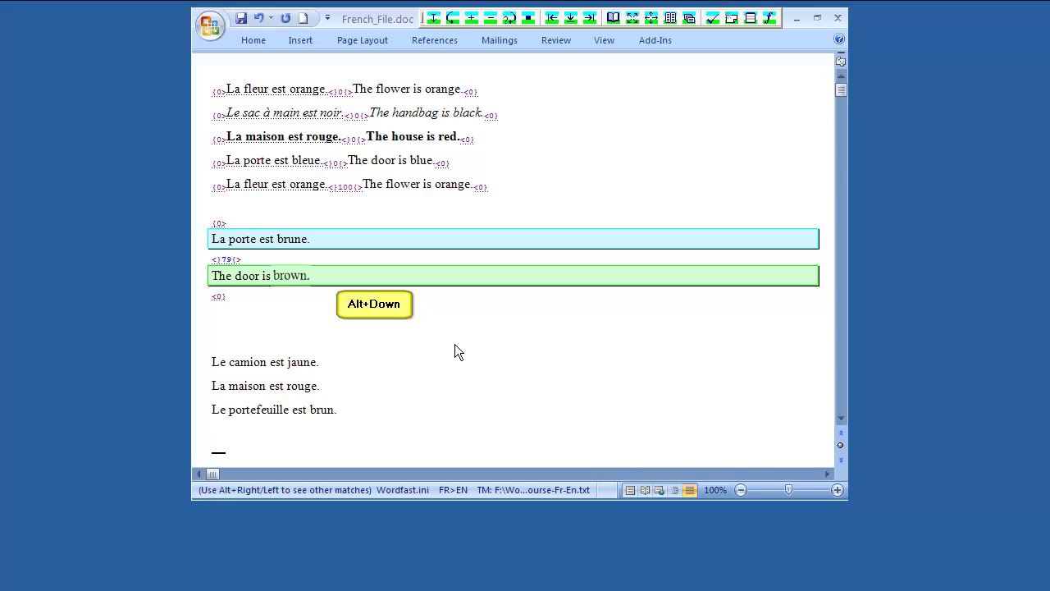
pyautogui.write('T')
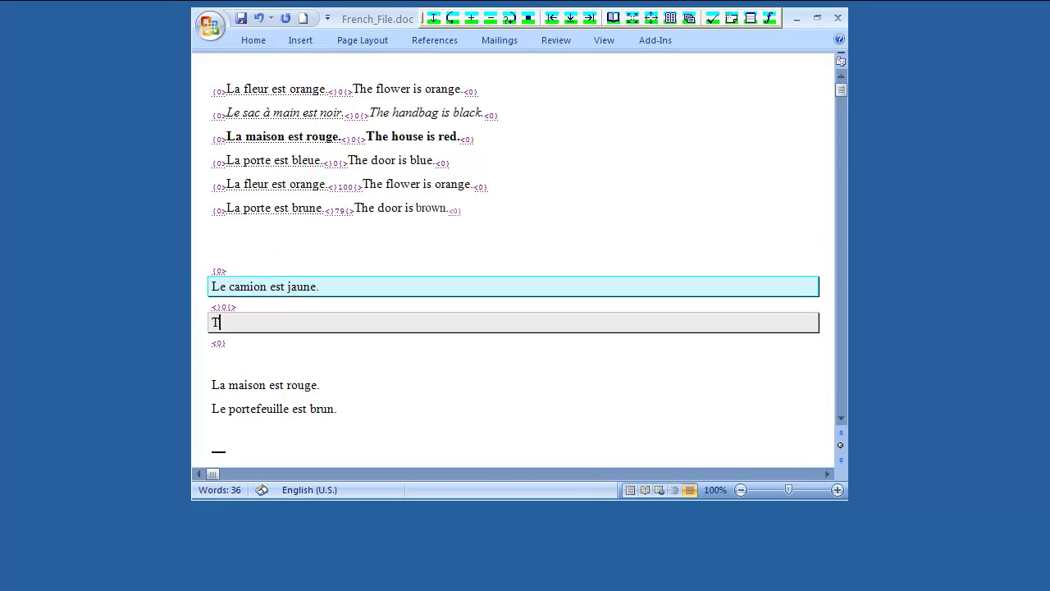
pyautogui.write('he --- is yellow.')
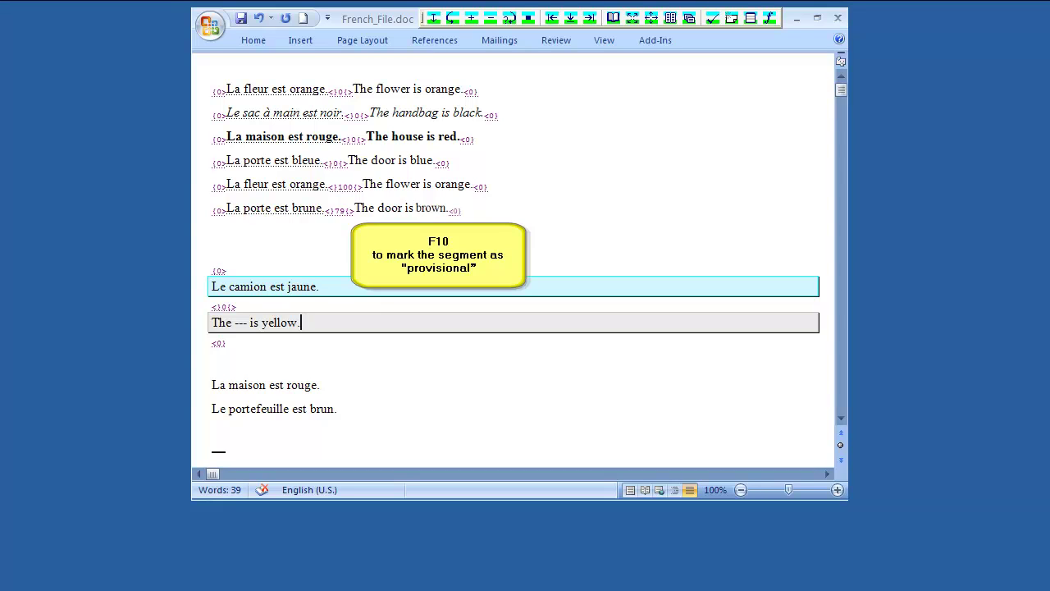
# Mark the truck unit provisional, accept "The house is red.", and type the wallet translation.
pyautogui.press('F10')
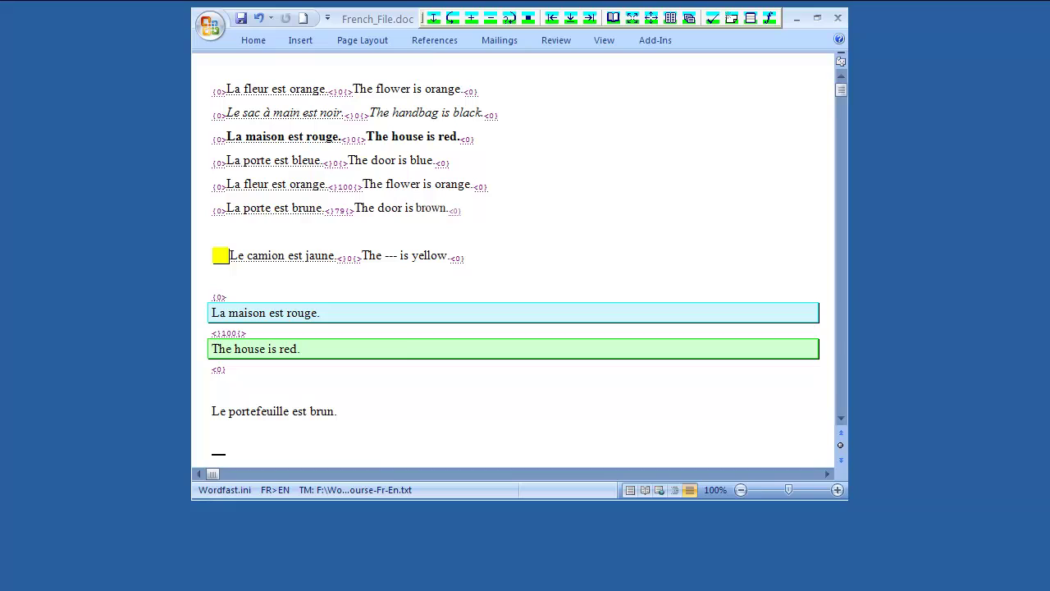
pyautogui.hotkey('alt', 'Down')
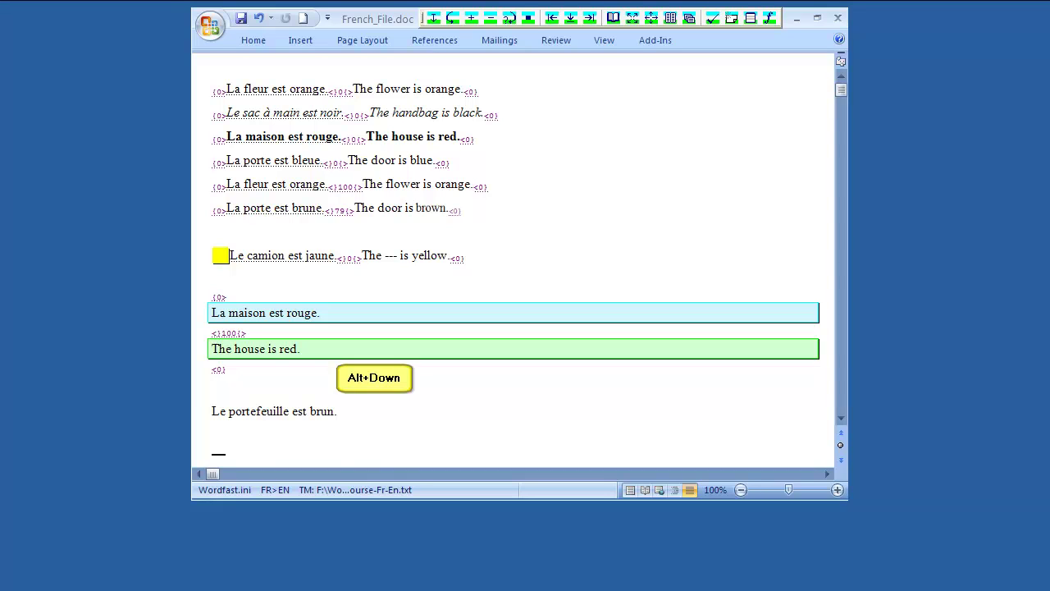
pyautogui.hotkey('alt', 'Down')
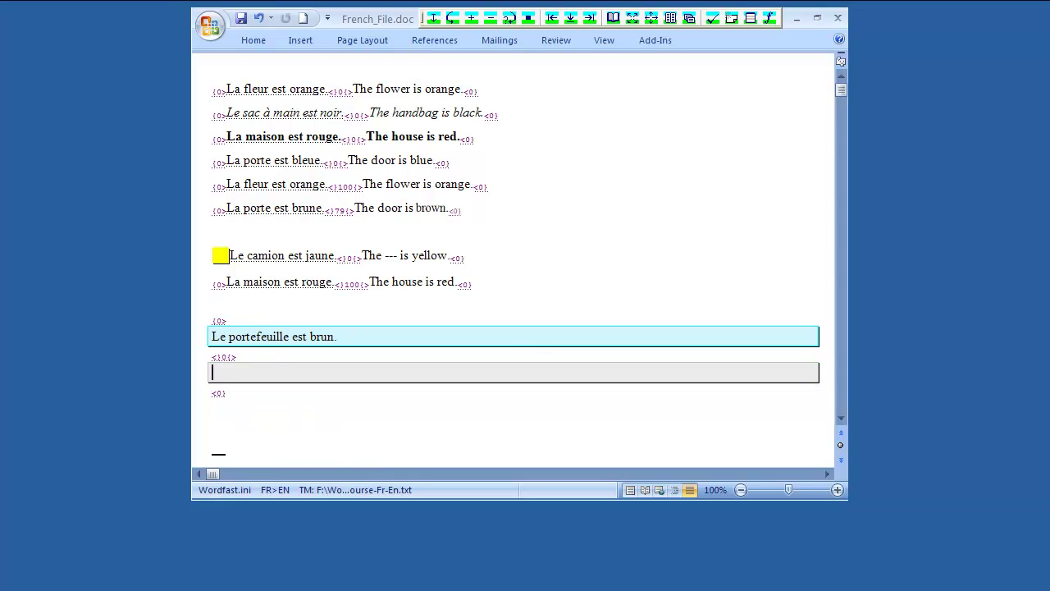
pyautogui.write('The w')
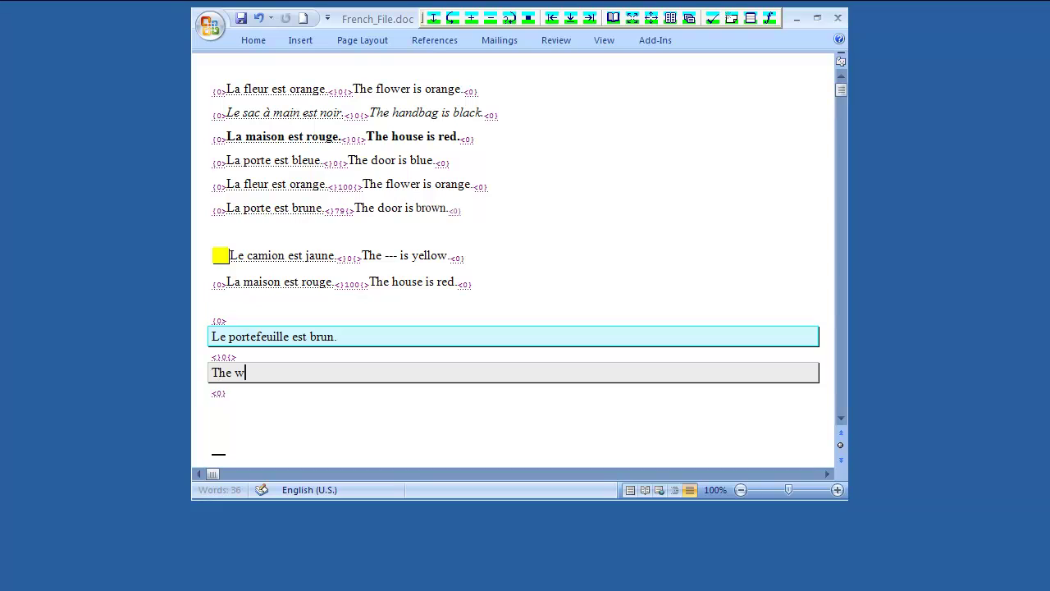
pyautogui.write('allet is brown.')
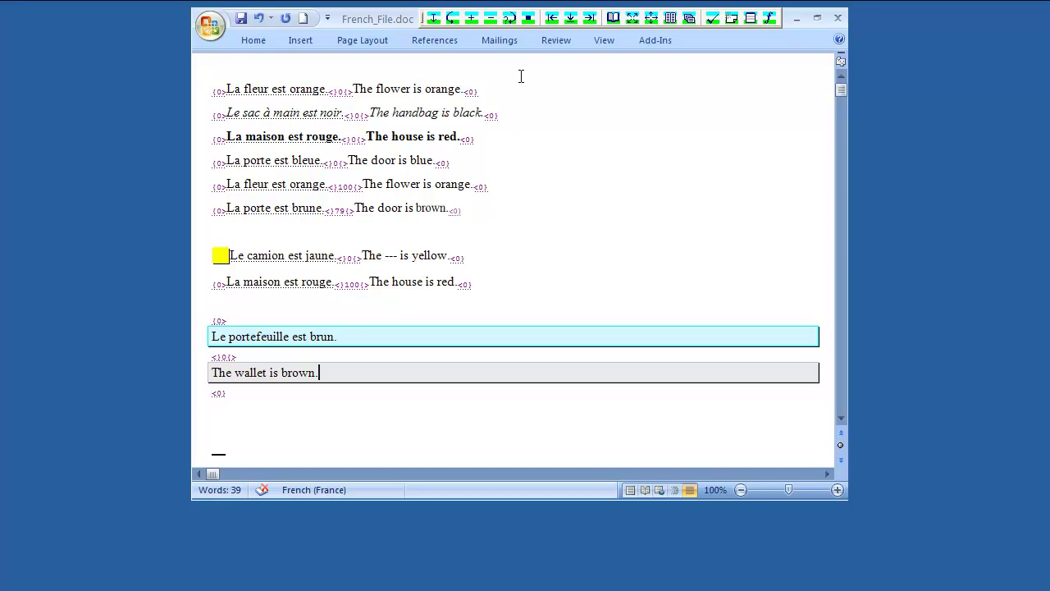
# Commit "The wallet is brown." and jump back to the provisional "Le camion est jaune." unit.
pyautogui.click(530, 20)
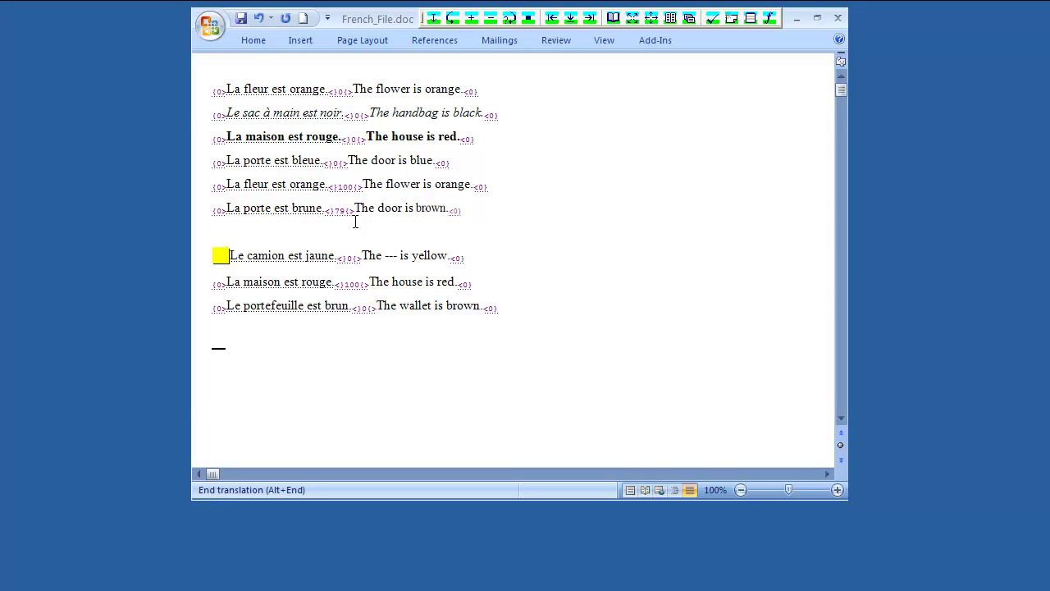
pyautogui.hotkey('alt', 'Down')
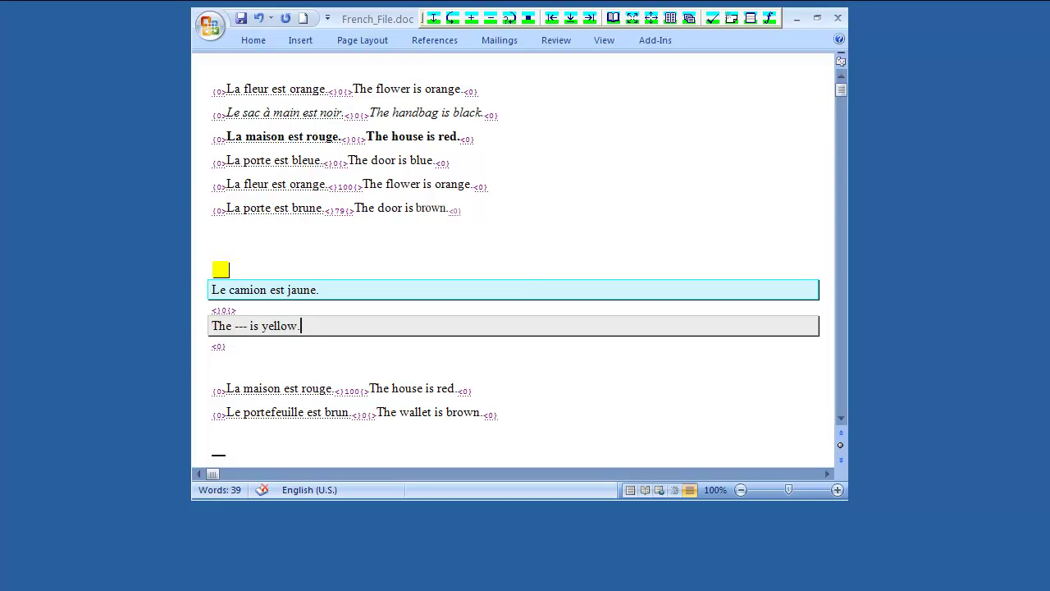
# Replace the truck placeholder with "The truck is yellow.", commit it, and end the session.
pyautogui.hotkey('ctrl', 'alt', 'x')
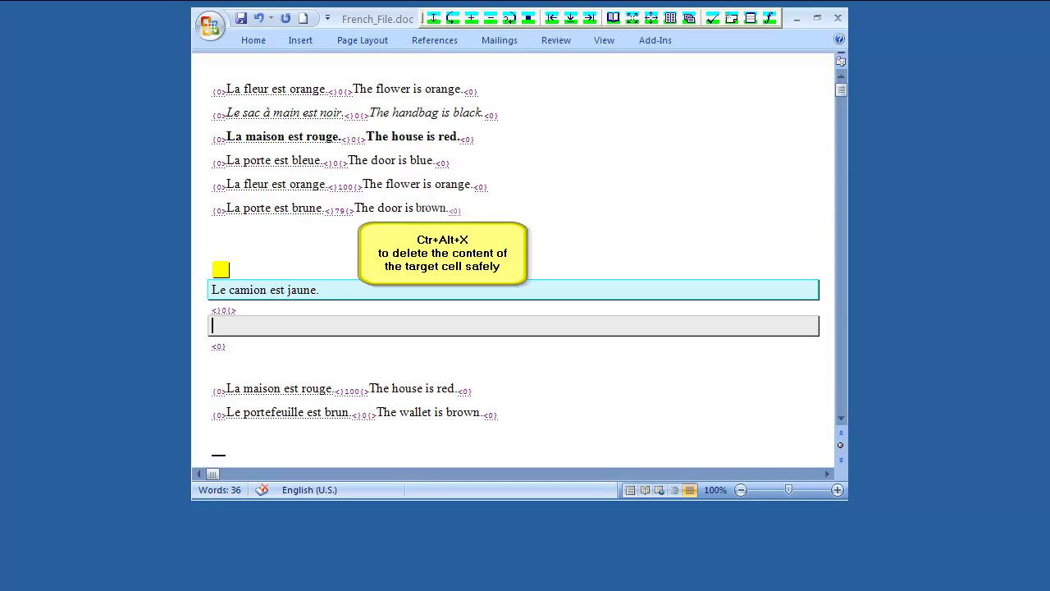
pyautogui.write('The truck is yellow.')
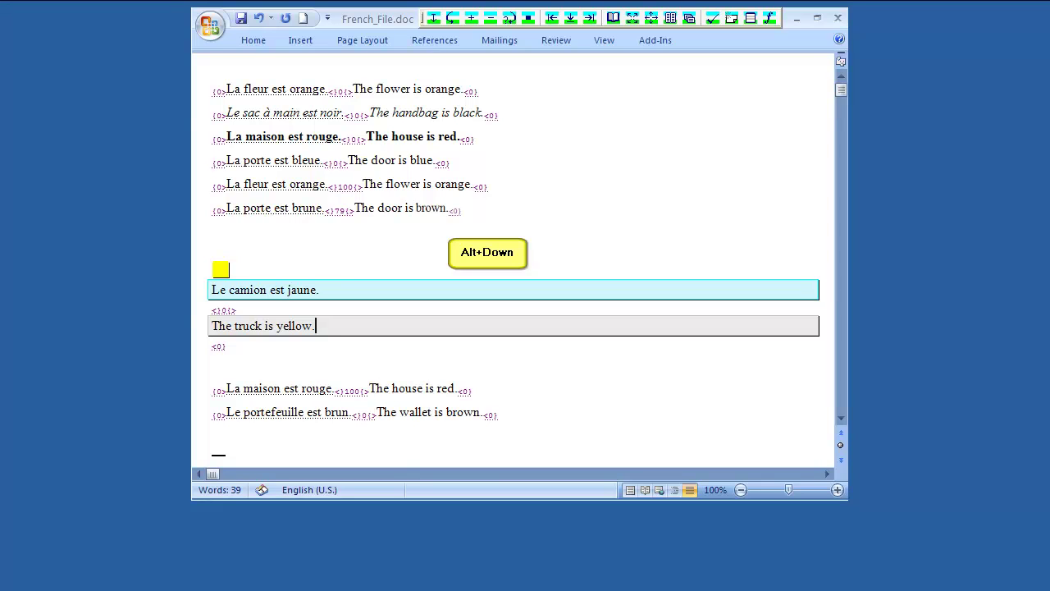
pyautogui.hotkey('alt', 'Down')
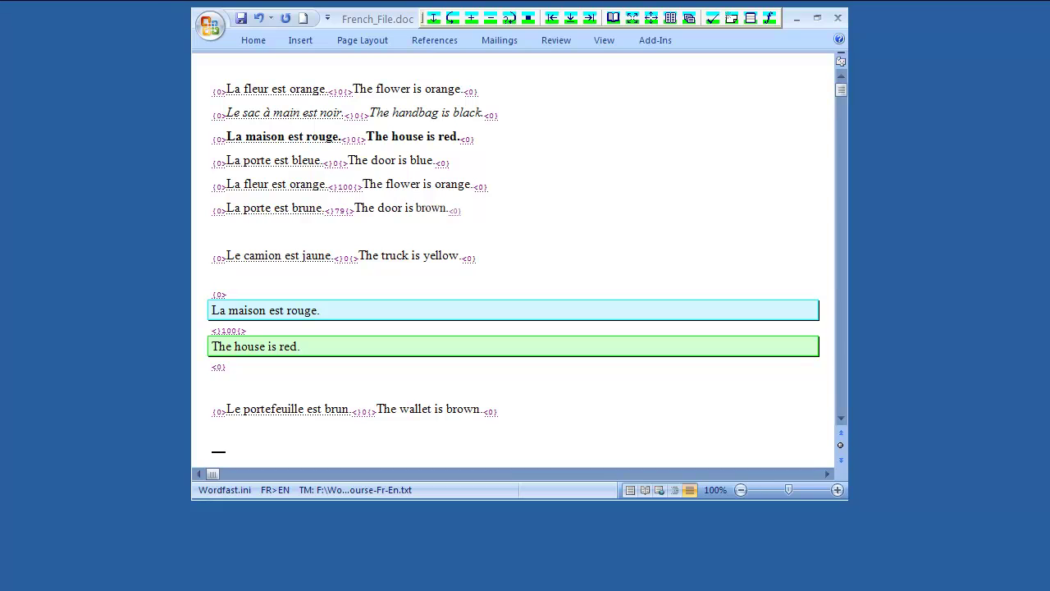
pyautogui.hotkey('alt', 'End')
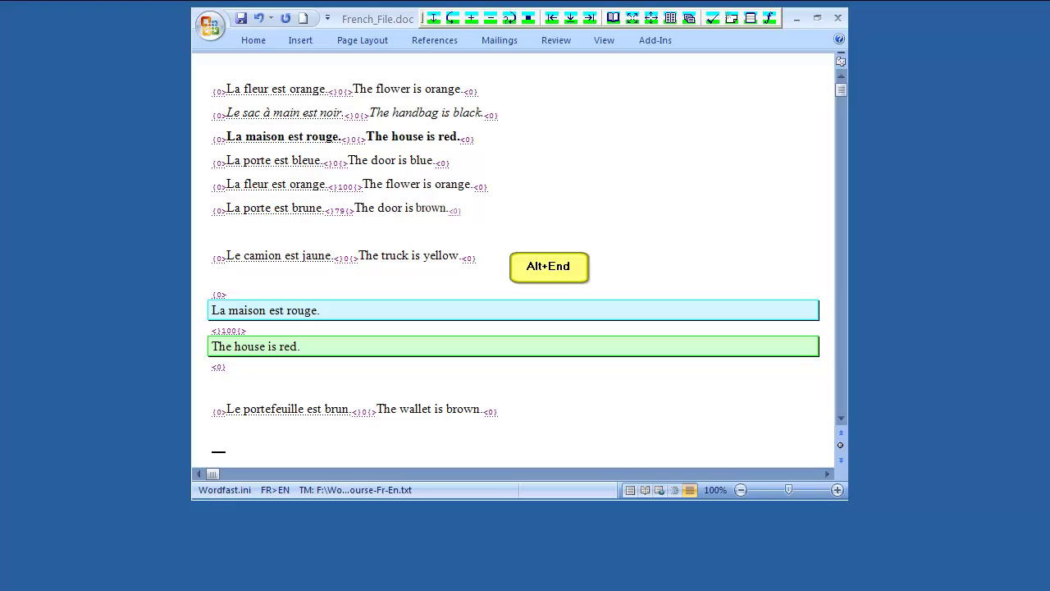
# Finish closing the session and save French_File.doc as a bilingual file.
pyautogui.click(505, 332)
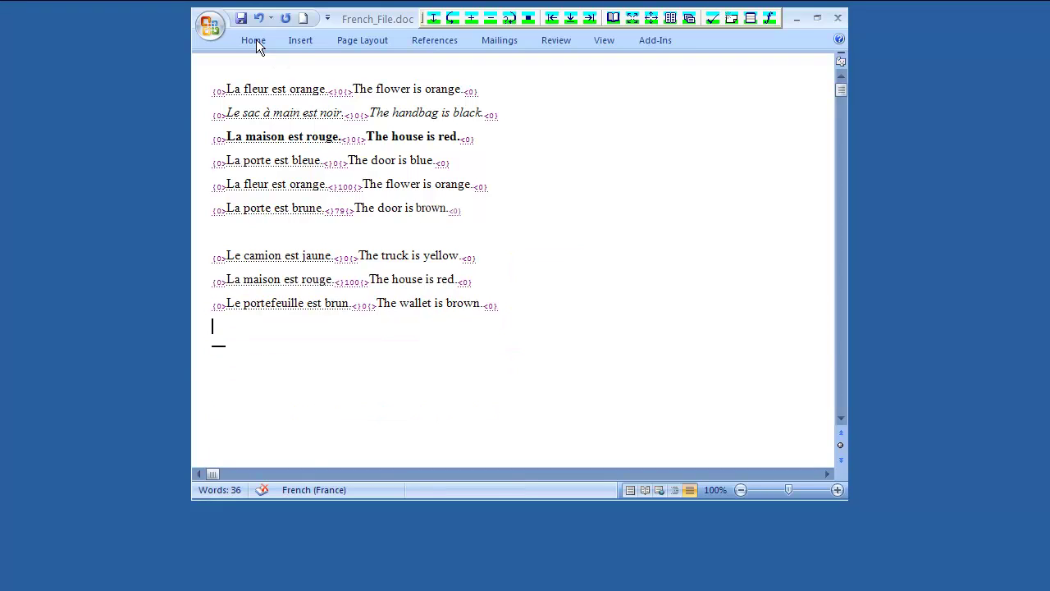
pyautogui.click(239, 18)
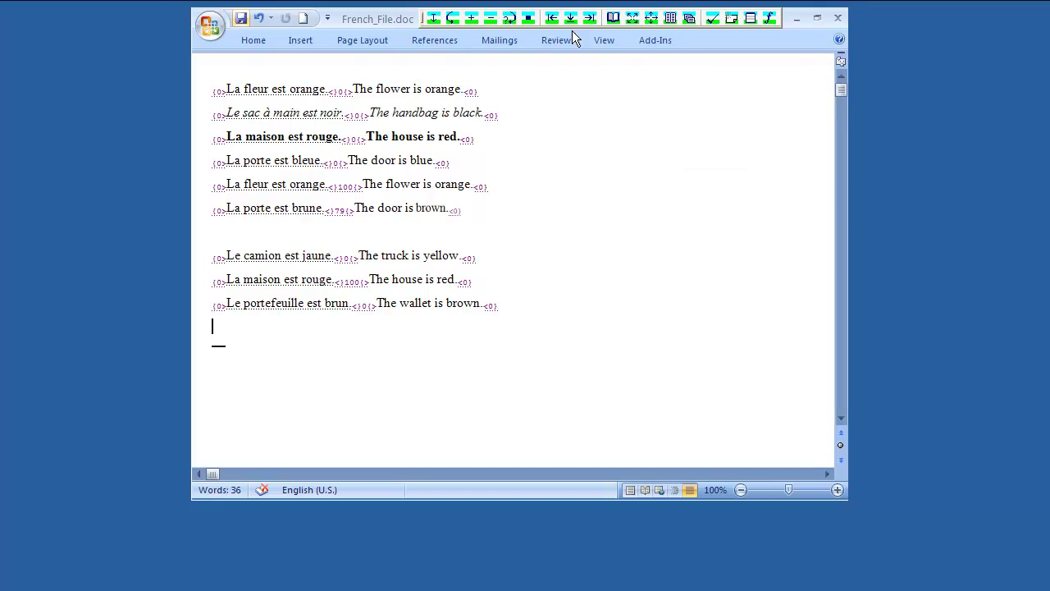
# Run Quick clean-up on French_File.doc, leaving only the ten English sentences.
pyautogui.click(730, 18)
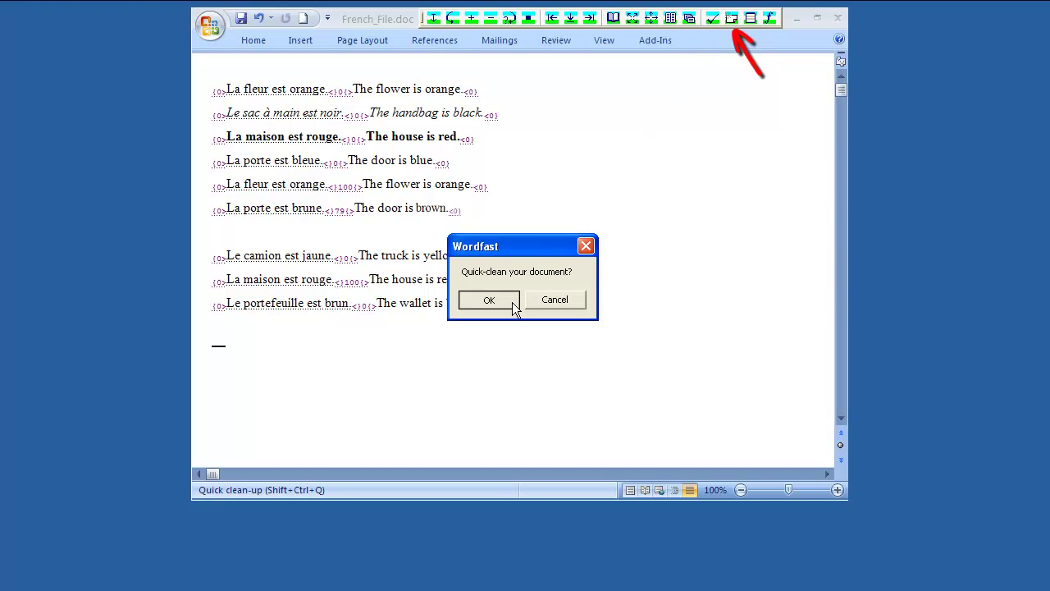
pyautogui.click(489, 300)
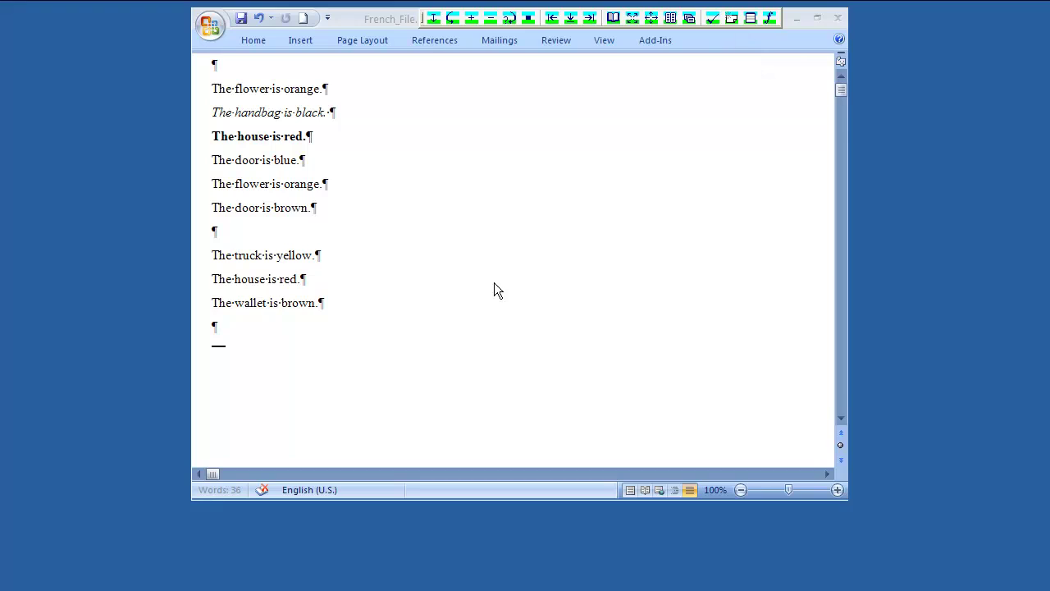